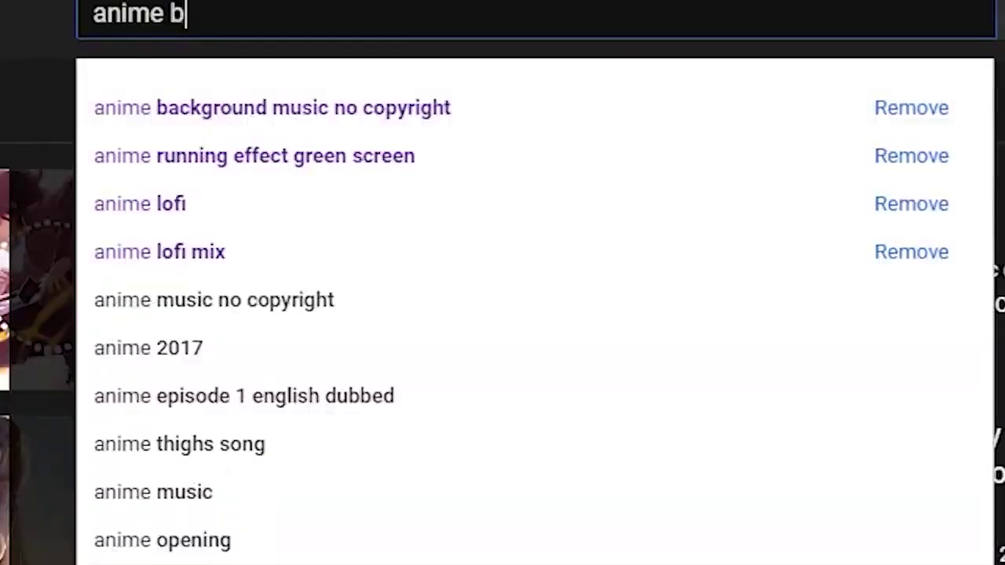
Search YouTube for anime background music no copyright
type("ackground mu")
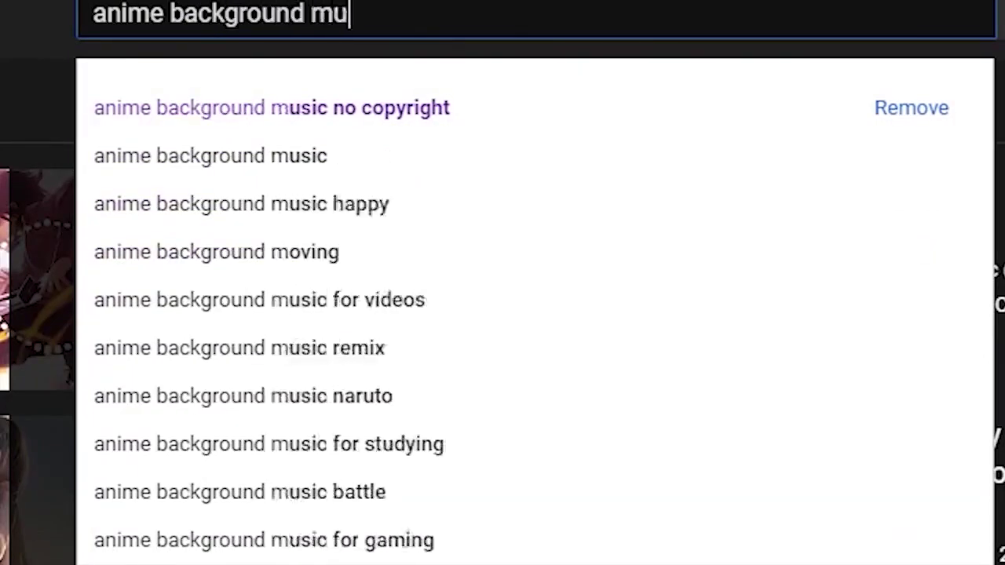
type("sic no copyirght")
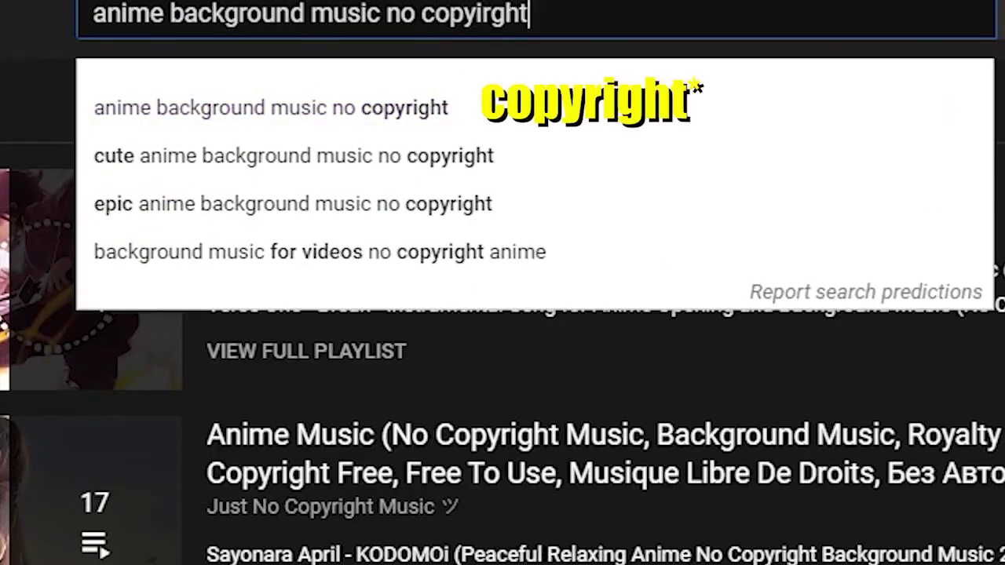
key("Return")
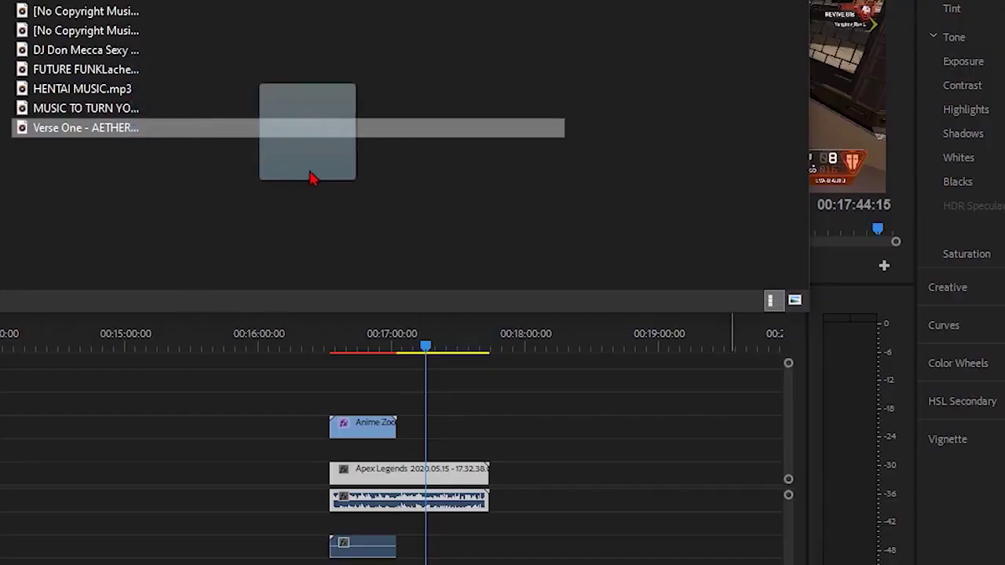
In Premiere Pro, place the Verse One - AETHER LENS music on track A2 at the gameplay clip's start and set its gain to -9.3 dB
left_click_drag(311, 177, 348, 527)
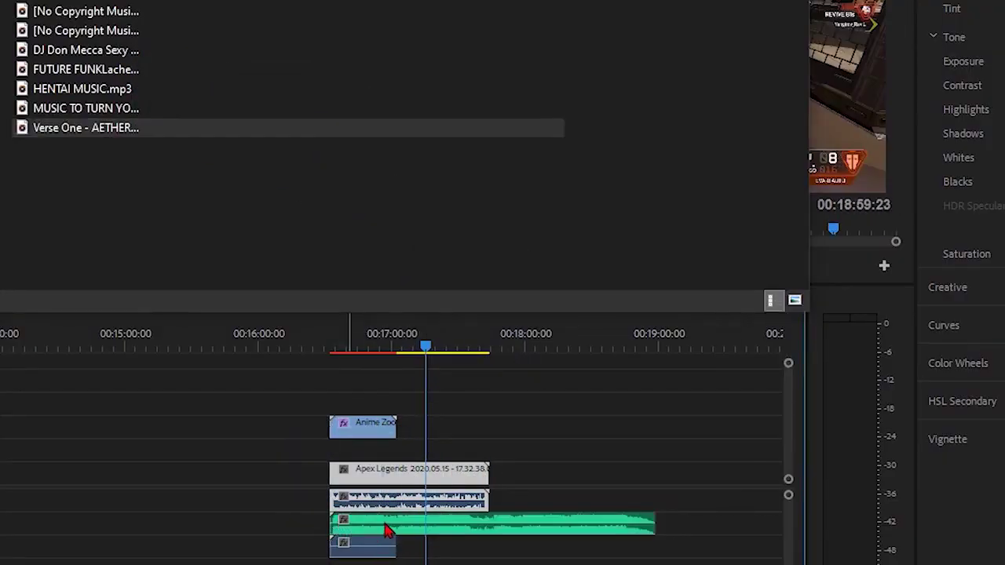
right_click(398, 536)
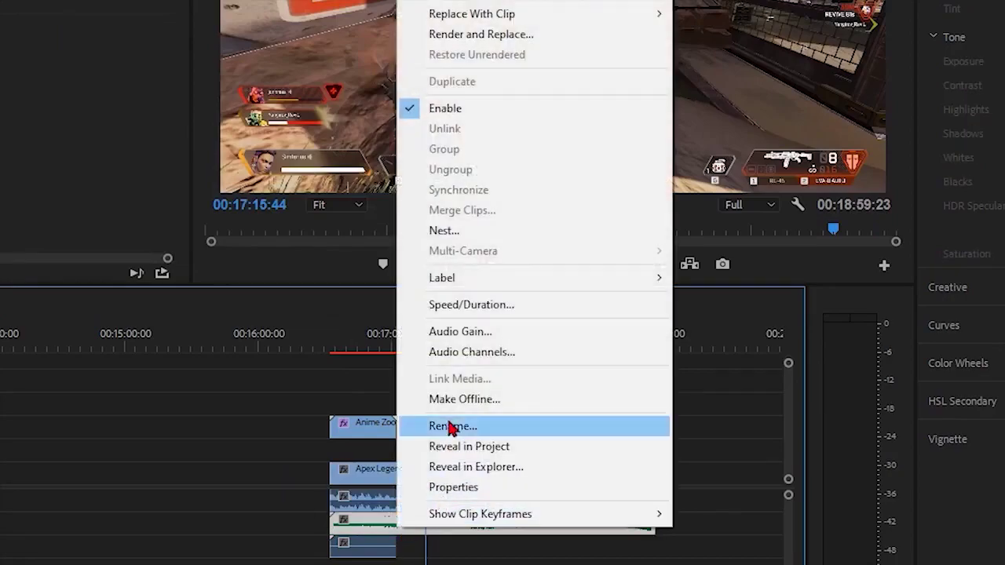
left_click(455, 330)
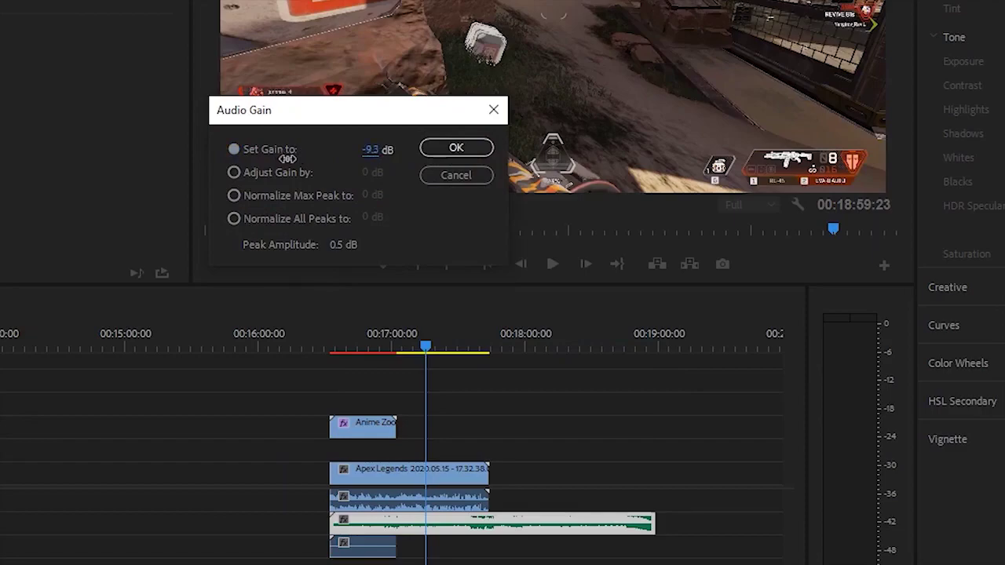
left_click(449, 155)
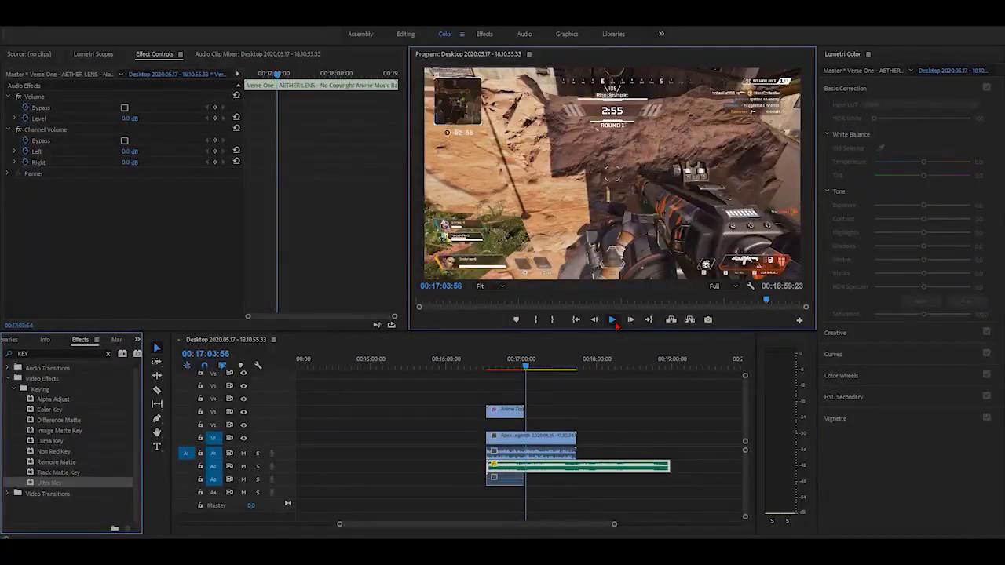
Preview the gameplay with the music and trim the opening off the Apex Legends clip
left_click(613, 321)
left_click(613, 321)
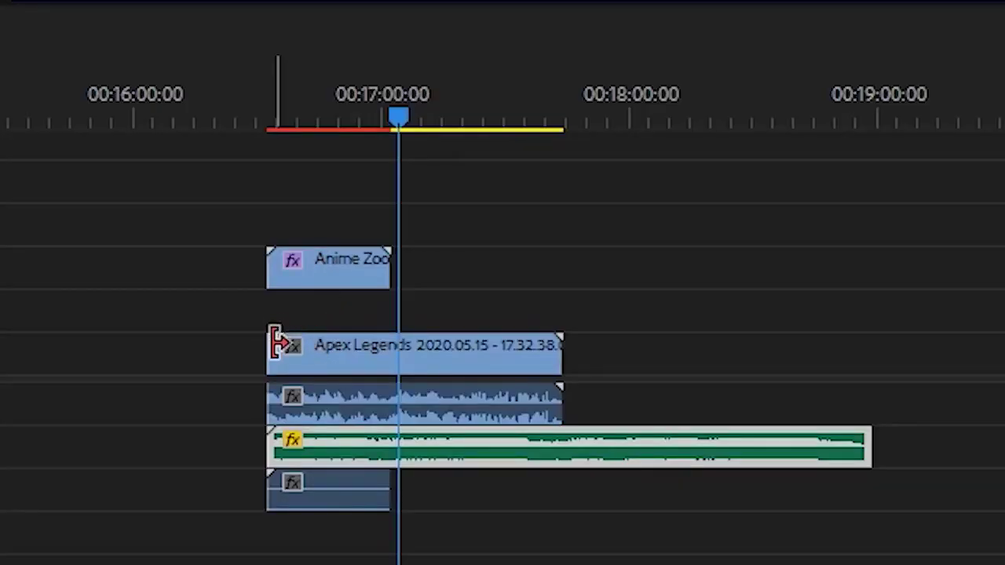
left_click_drag(287, 355, 339, 375)
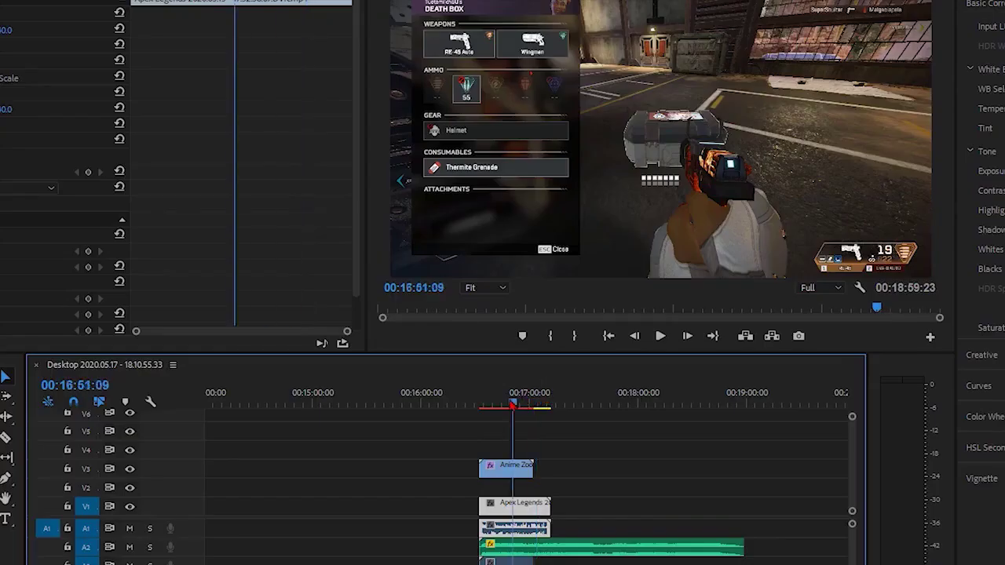
Place the playhead frame by frame at 00:16:42:24, on the white flash in the Apex Legends clip
mouse_move(512, 406)
left_mouse_down()
mouse_move(480, 408)
mouse_move(497, 411)
left_mouse_up()
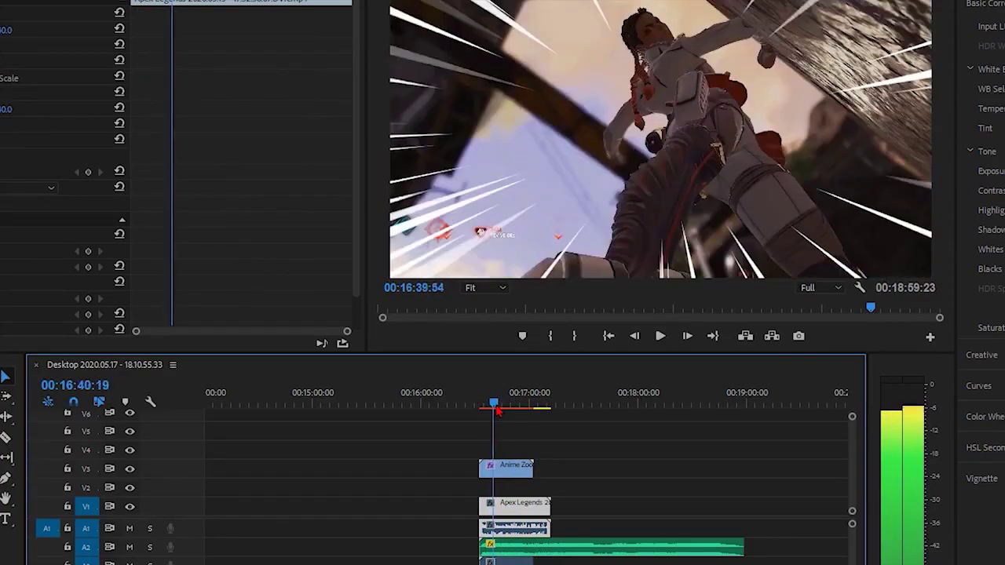
left_click(687, 336)
left_click(687, 336)
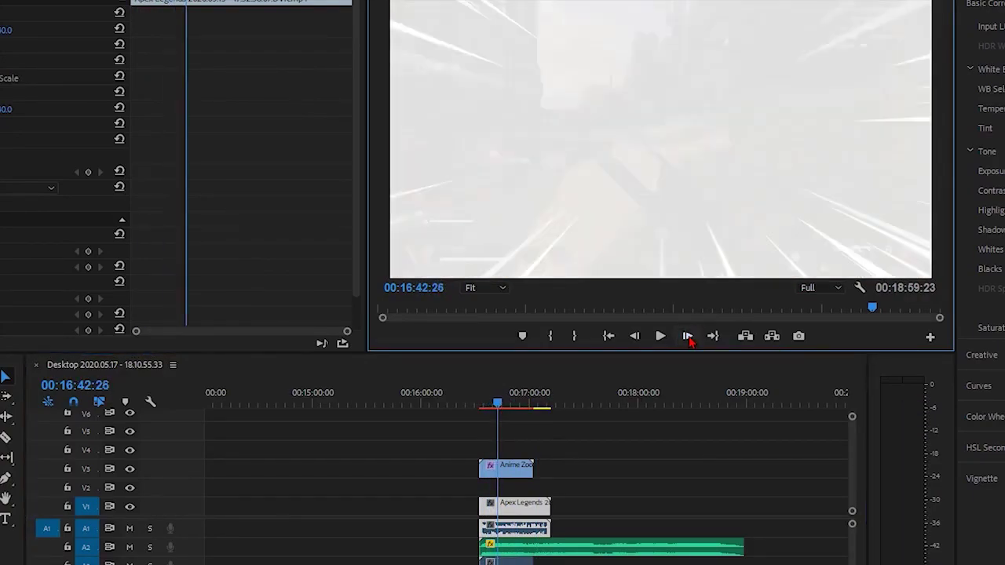
left_click(687, 336)
left_click(687, 336)
left_click(686, 337)
left_click(640, 341)
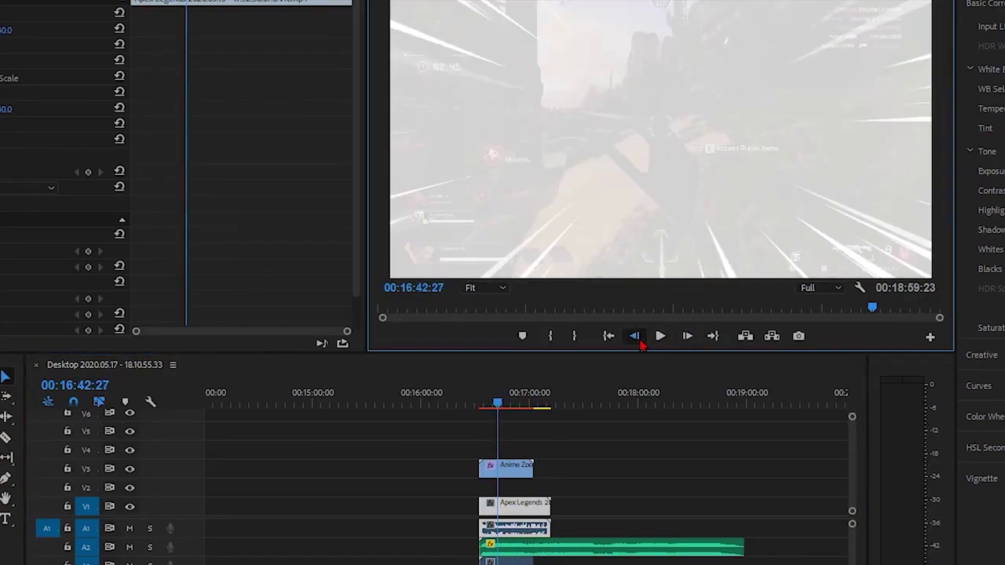
left_click(640, 341)
left_click(640, 341)
left_click(640, 341)
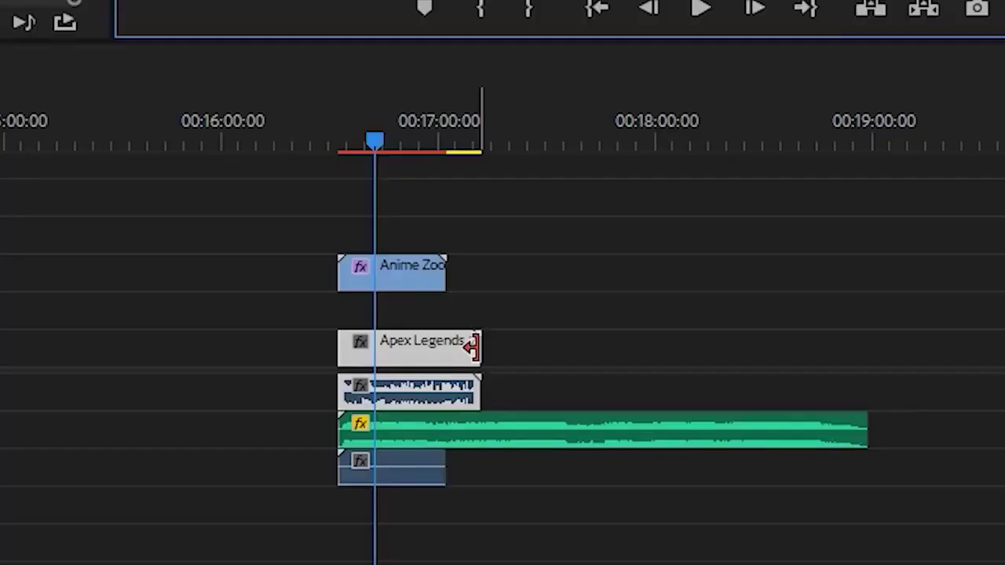
Try trimming the end of the Apex Legends clip back to the playhead
left_click_drag(545, 504, 497, 510)
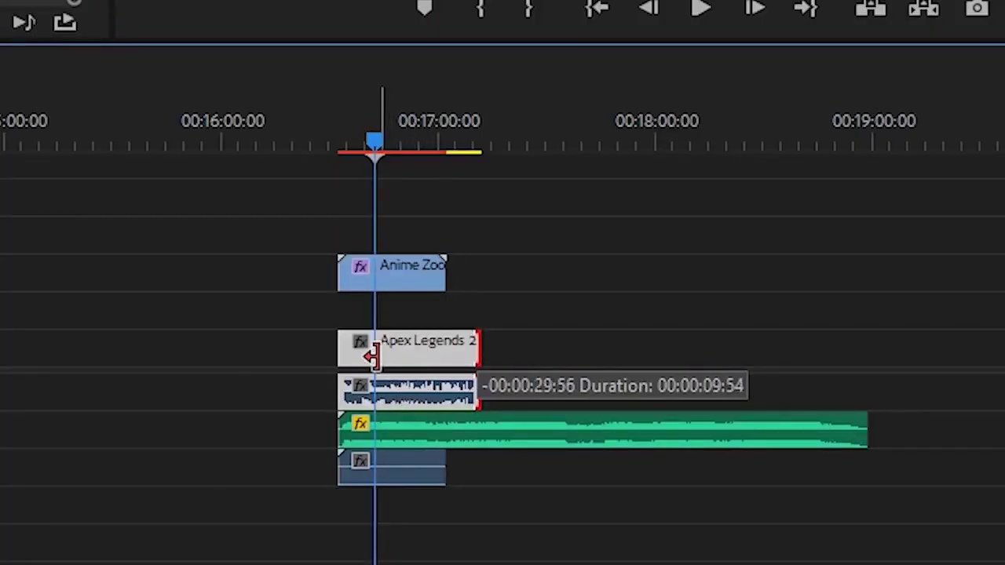
left_click_drag(375, 355, 529, 351)
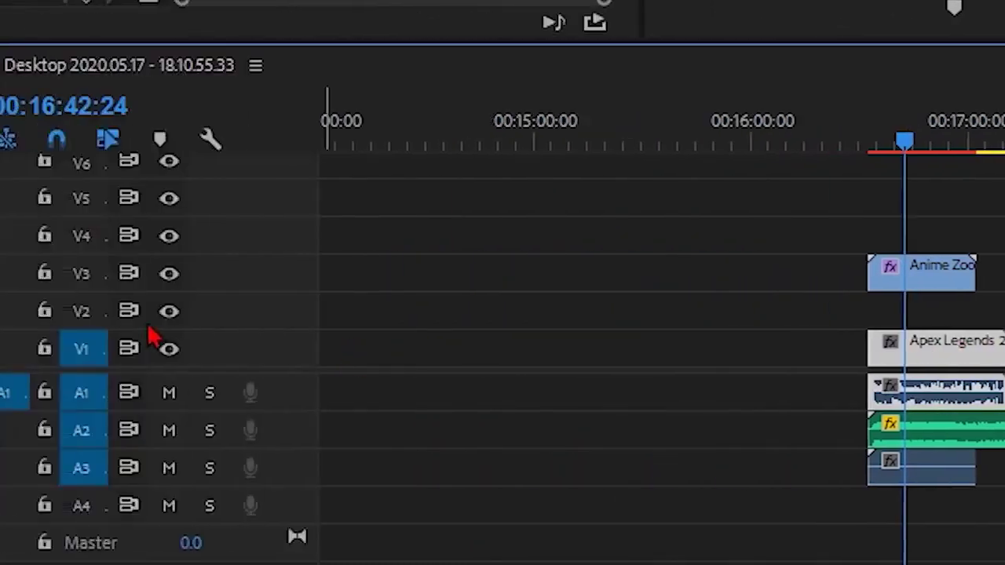
Split the Apex Legends clip at 00:16:42:24 and ripple delete the part after the cut
left_click(77, 218)
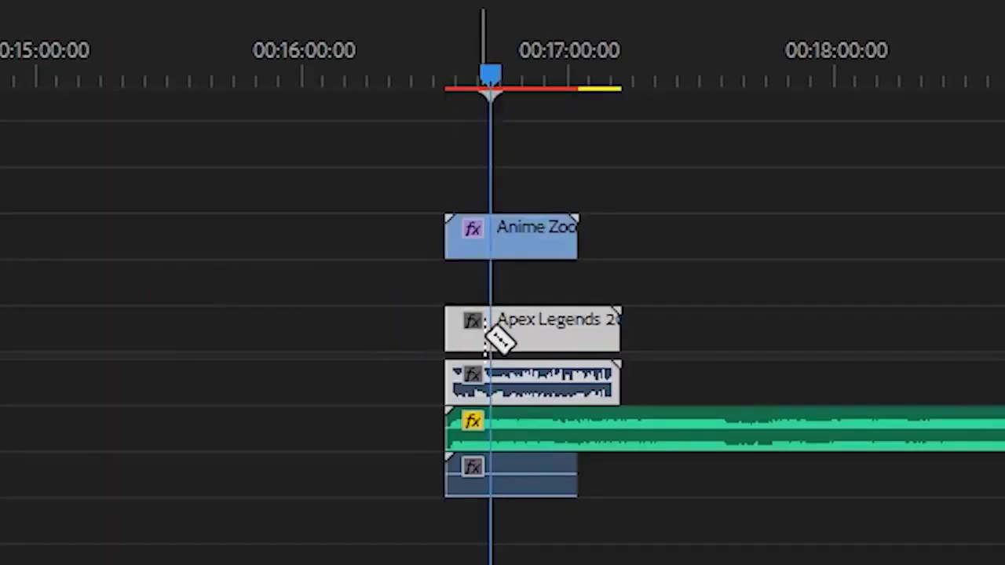
left_click(495, 333)
key("v")
left_click(561, 346)
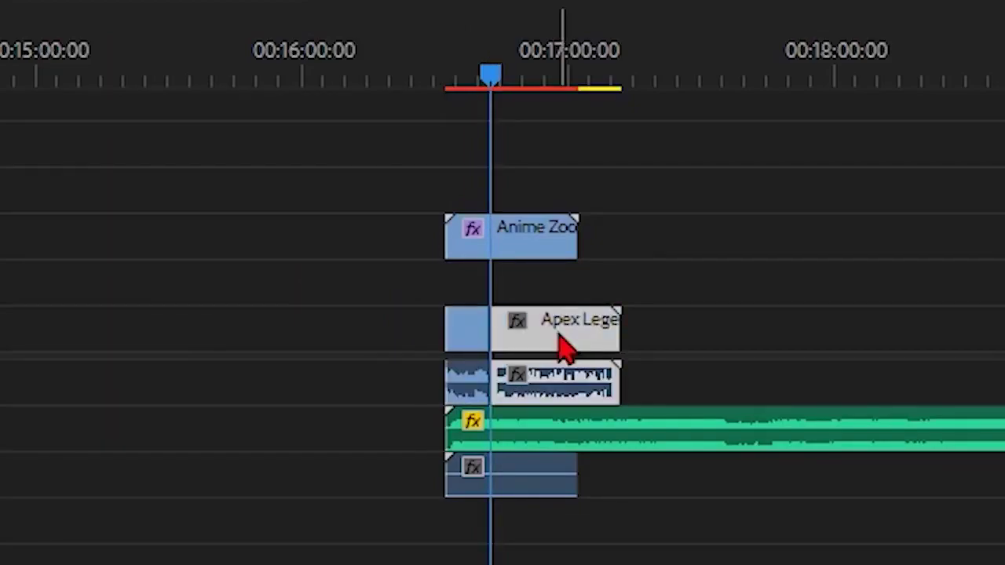
right_click(563, 347)
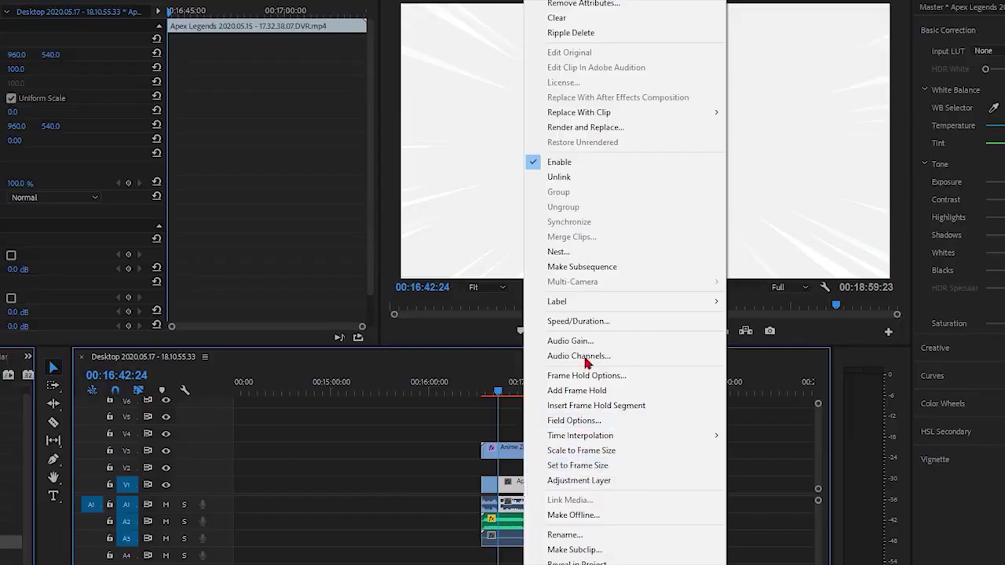
left_click(553, 36)
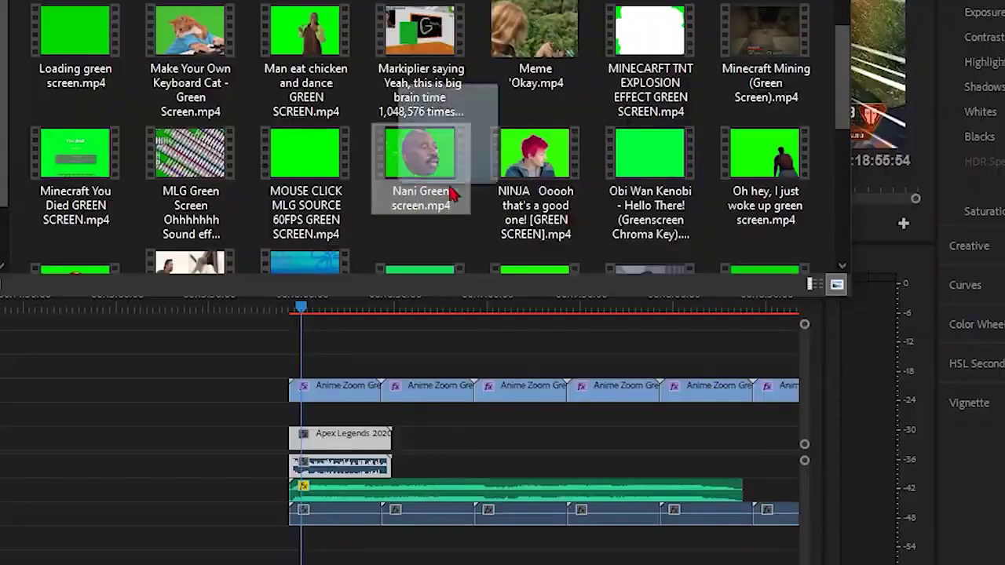
Place Nani Green screen.mp4 on track V5 above the gameplay and key out its green background with Ultra Key
left_click_drag(448, 191, 314, 366)
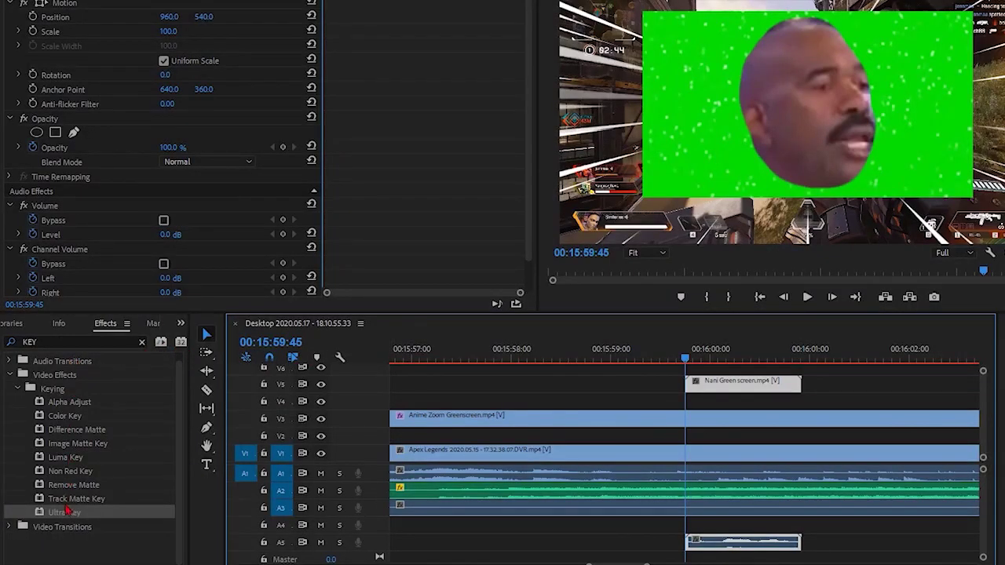
left_click_drag(67, 511, 89, 513)
left_click_drag(742, 375, 738, 384)
left_click(182, 249)
left_click(664, 164)
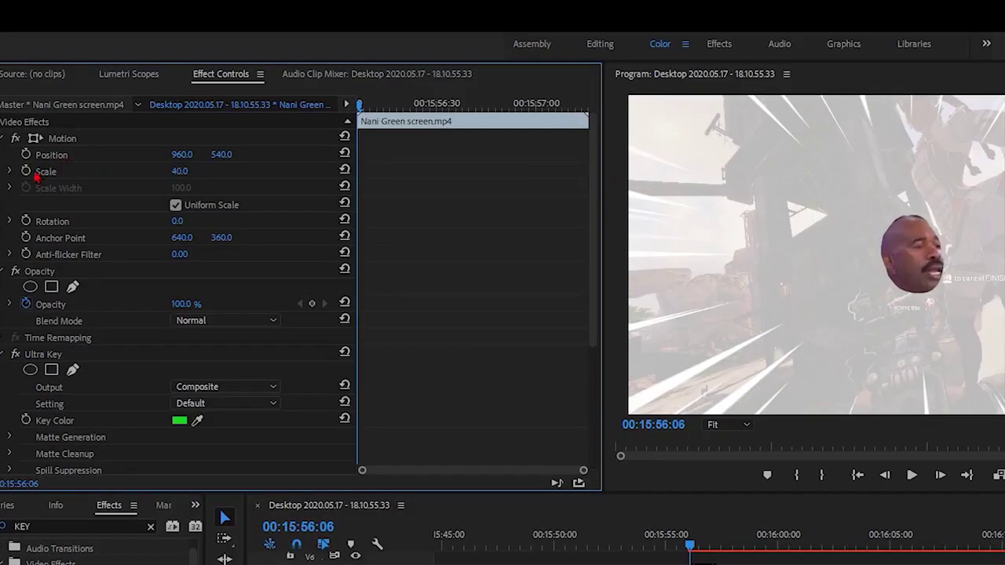
Set the Nani head's position to 1016, 34 and enable keyframing for its rotation, scale and position
mouse_move(222, 154)
left_mouse_down()
mouse_move(141, 154)
mouse_move(227, 154)
left_mouse_up()
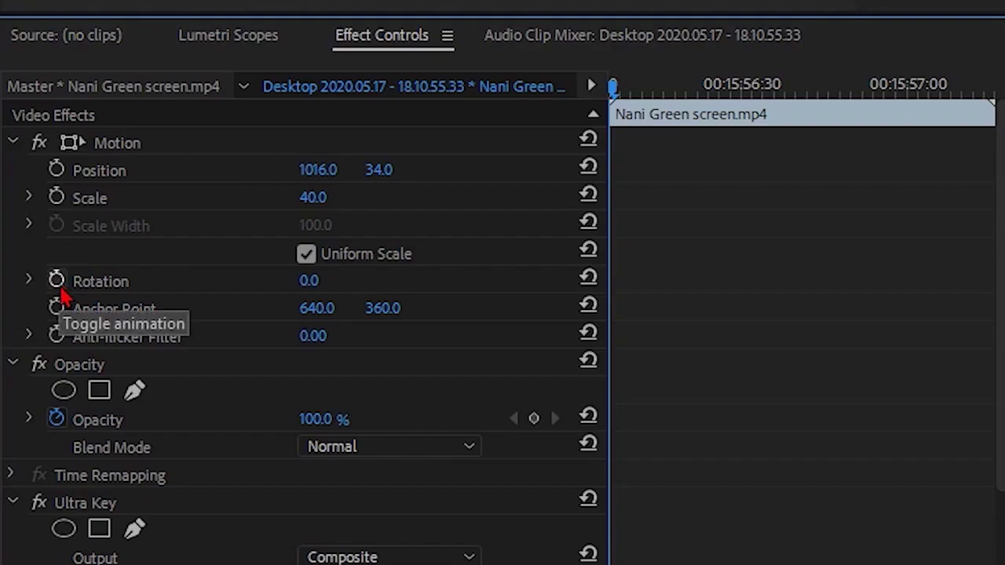
left_click(26, 221)
left_click(56, 197)
left_click(57, 170)
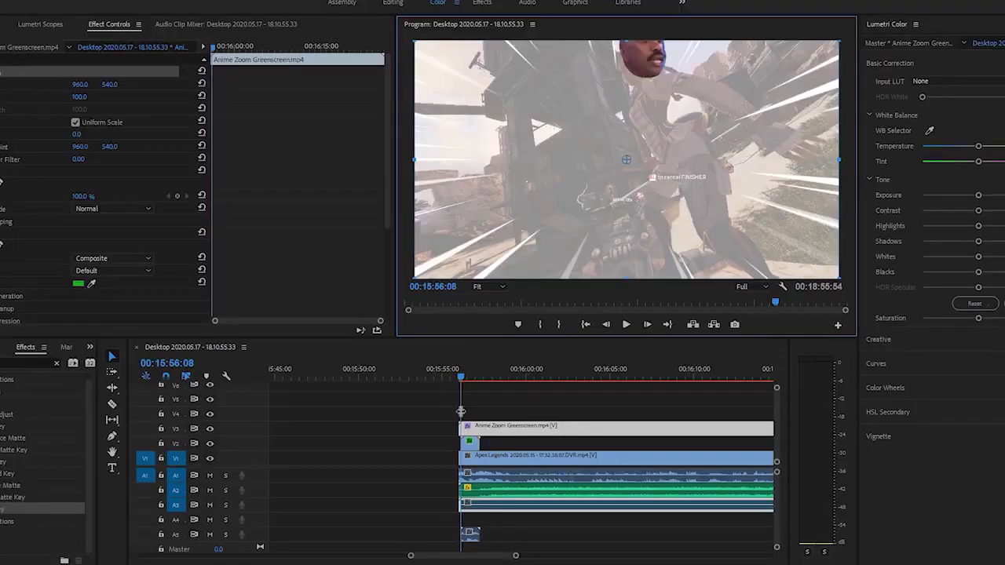
Keyframe the Nani head's position at 957, 121 on frame 00:15:56:08 to match the character's head
left_click(469, 442)
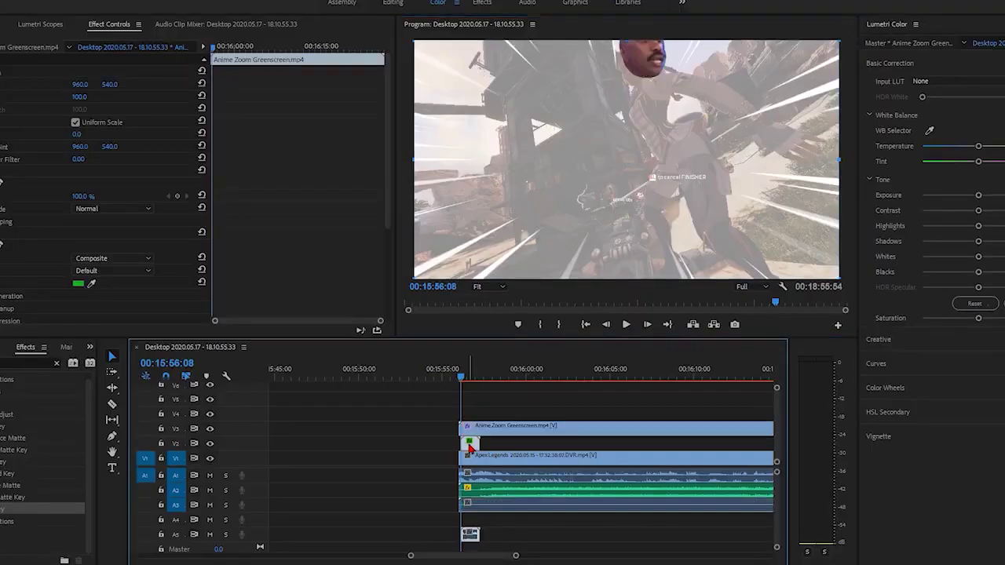
left_click(112, 95)
left_click_drag(109, 84, 46, 85)
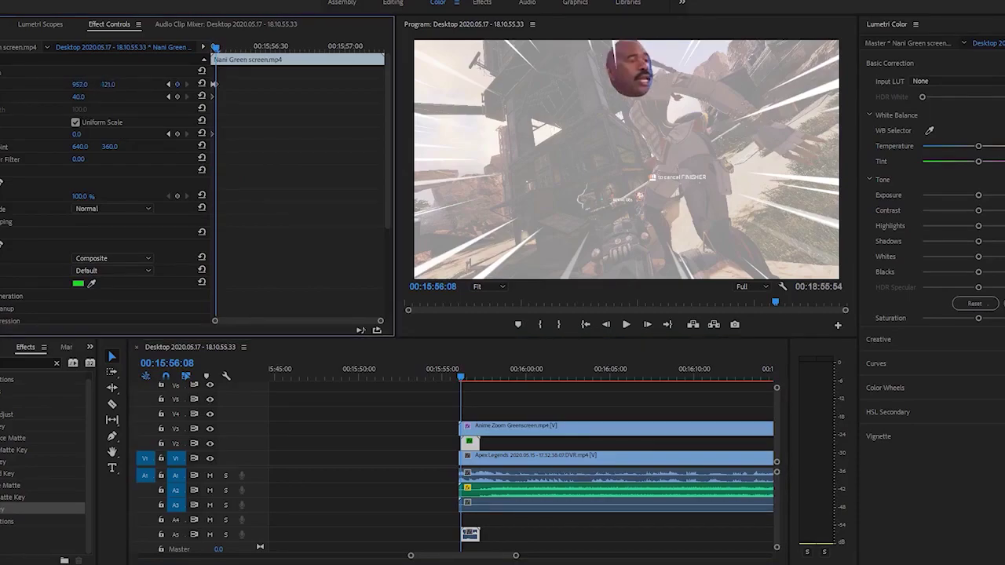
left_click(648, 329)
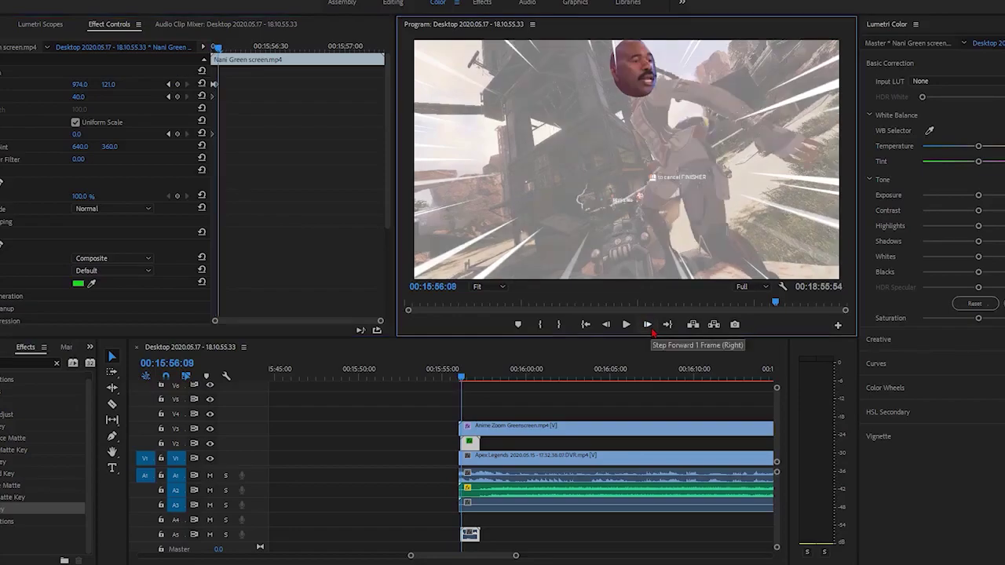
Keyframe the head's position, scale and rotation along the character's movement up to 00:15:56:40, ending at 856, 187, scale 36 and rotation -23°
left_click_drag(77, 97, 121, 85)
left_click(647, 324)
left_click_drag(81, 134, 89, 134)
left_click(647, 324)
left_click(647, 325)
left_click_drag(80, 85, 21, 84)
left_click_drag(109, 85, 161, 85)
left_click(647, 324)
left_click_drag(77, 97, 46, 84)
left_click(647, 324)
left_click(647, 324)
left_click(647, 324)
left_click(647, 324)
left_click(647, 324)
left_click(647, 324)
left_click_drag(110, 85, 62, 84)
left_click(647, 324)
left_click_drag(80, 85, 177, 85)
triple_click(647, 324)
left_click(647, 325)
triple_click(647, 325)
left_click(647, 324)
triple_click(647, 325)
triple_click(647, 325)
triple_click(647, 325)
left_click(647, 324)
left_click_drag(109, 85, 193, 85)
double_click(647, 324)
left_click_drag(81, 133, 76, 133)
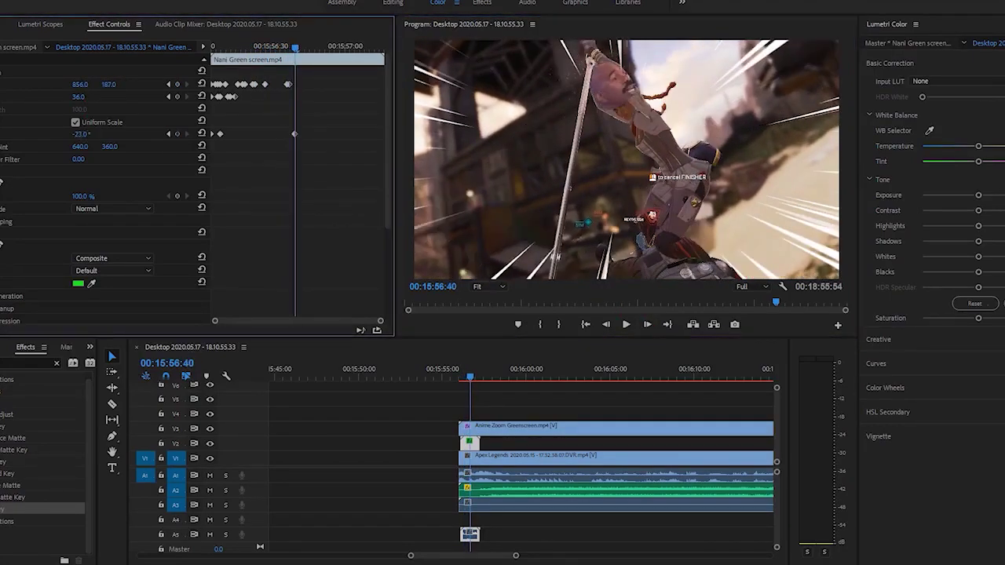
Extend the head tracking past 00:15:56:40, keyframing position 957, 143, scale 39 and rotation 35° by 00:15:56:51
key("Right")
left_click_drag(108, 84, 6, 84)
key("Right")
key("Right")
key("Right")
left_click(647, 324)
left_click(647, 325)
left_click(647, 324)
left_click(647, 325)
key("Right")
key("Right")
left_click(647, 325)
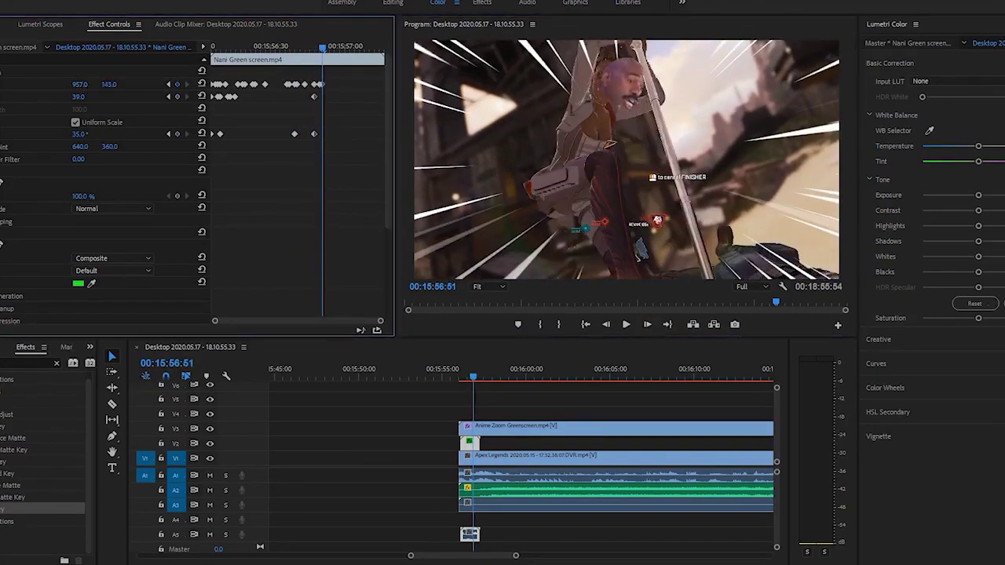
left_click(647, 324)
left_click_drag(108, 84, 16, 84)
left_click(647, 325)
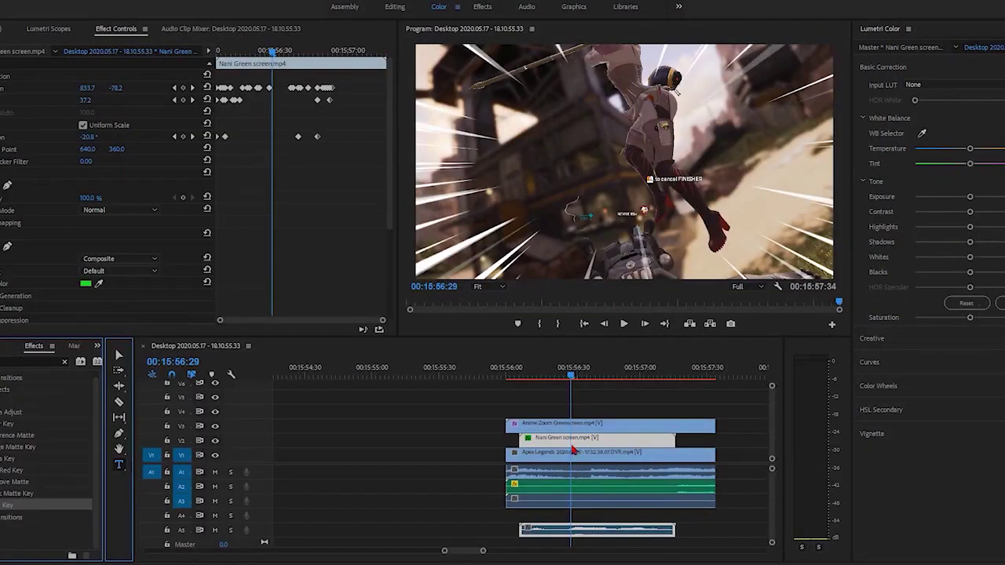
Split the Nani Green screen clip at 00:15:56:29 and add the text NANI over the video beside the character
left_click(573, 441)
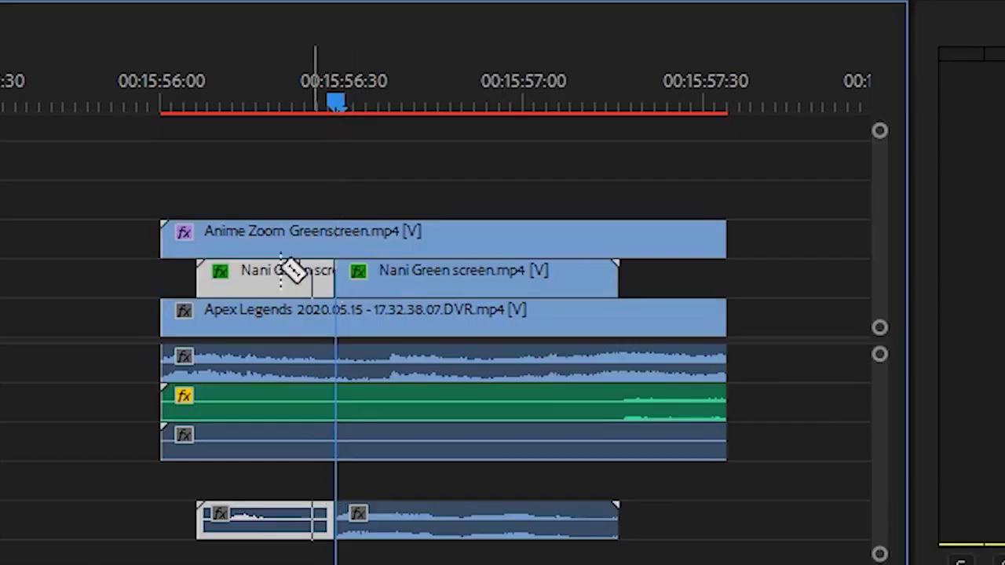
left_click(119, 464)
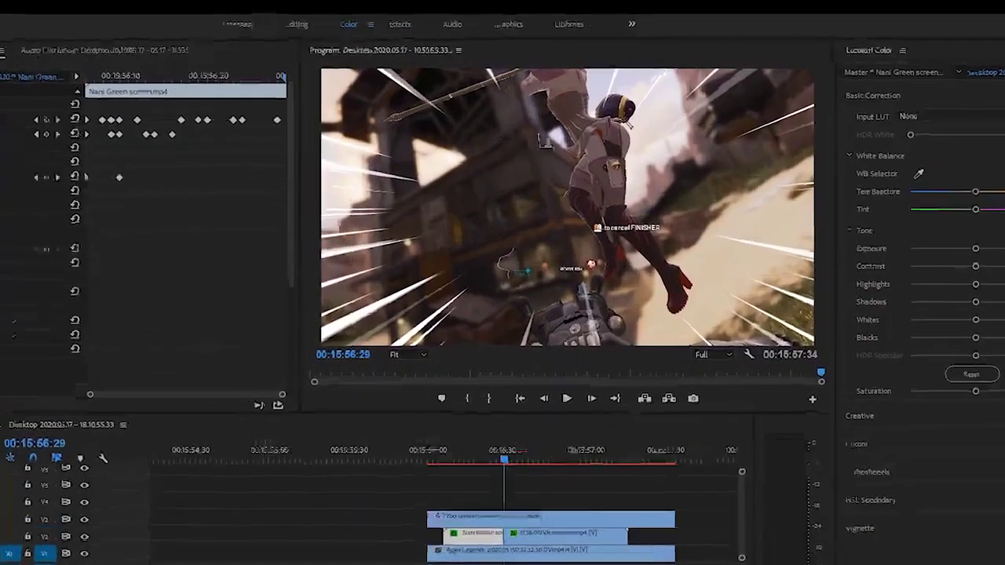
left_click(495, 136)
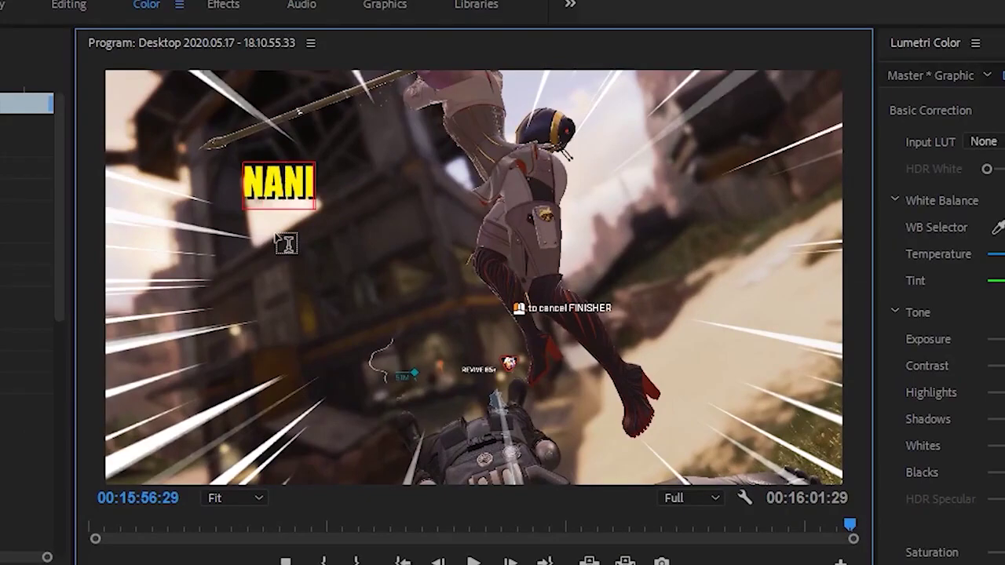
Change the fill color of the NANI text to white, keeping the Impact font
double_click(277, 184)
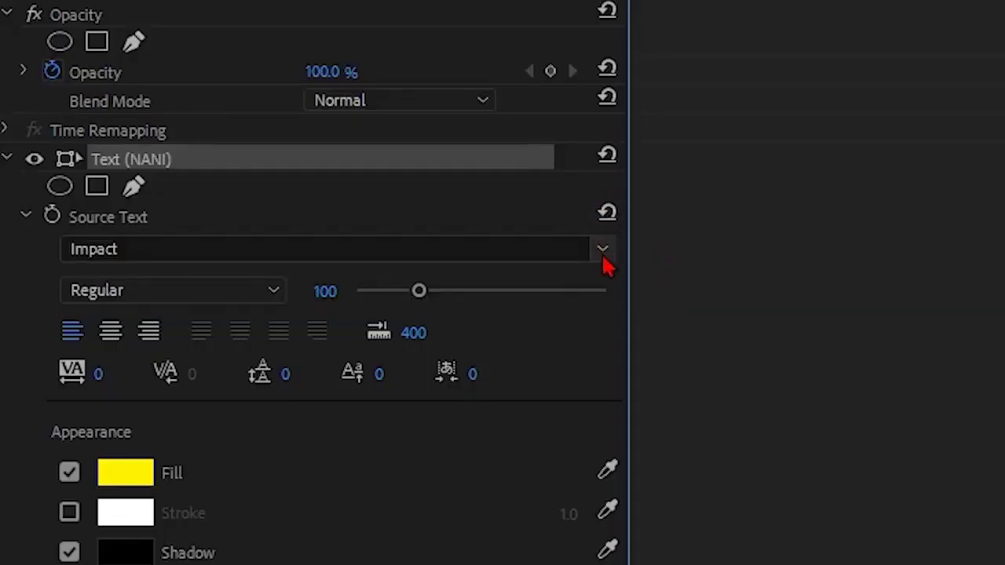
left_click(603, 261)
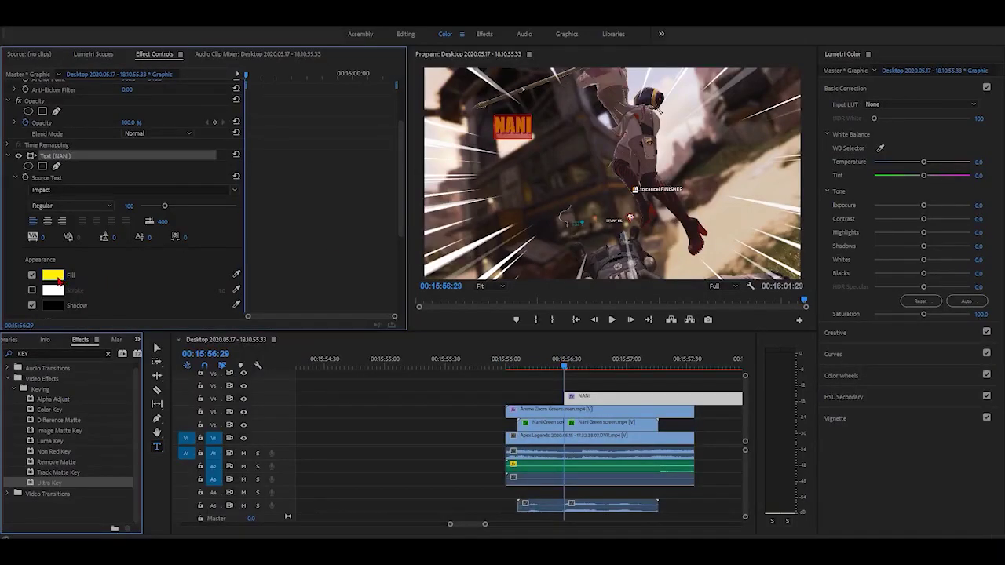
left_click(54, 276)
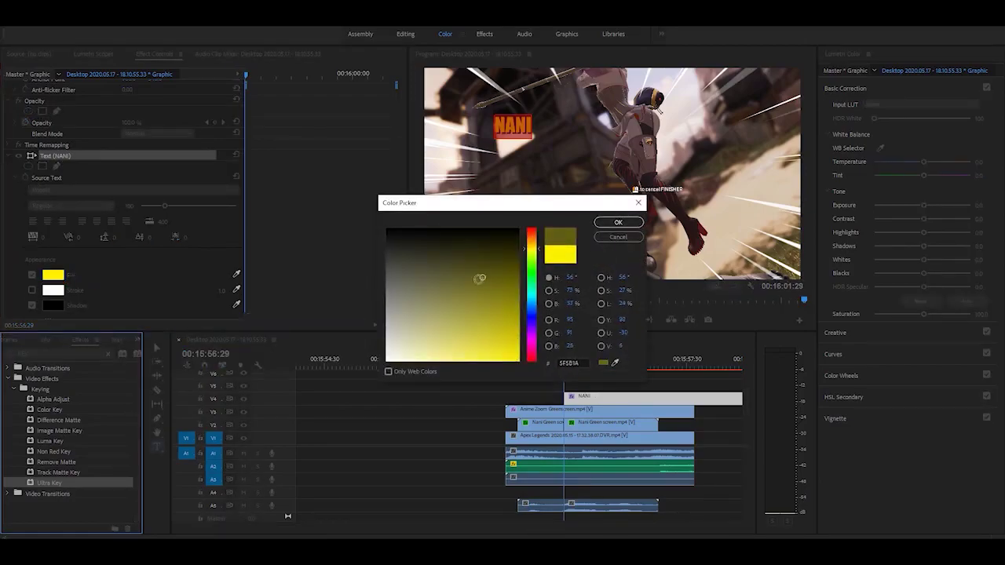
left_click(615, 223)
scroll(338, 258, "down", 2)
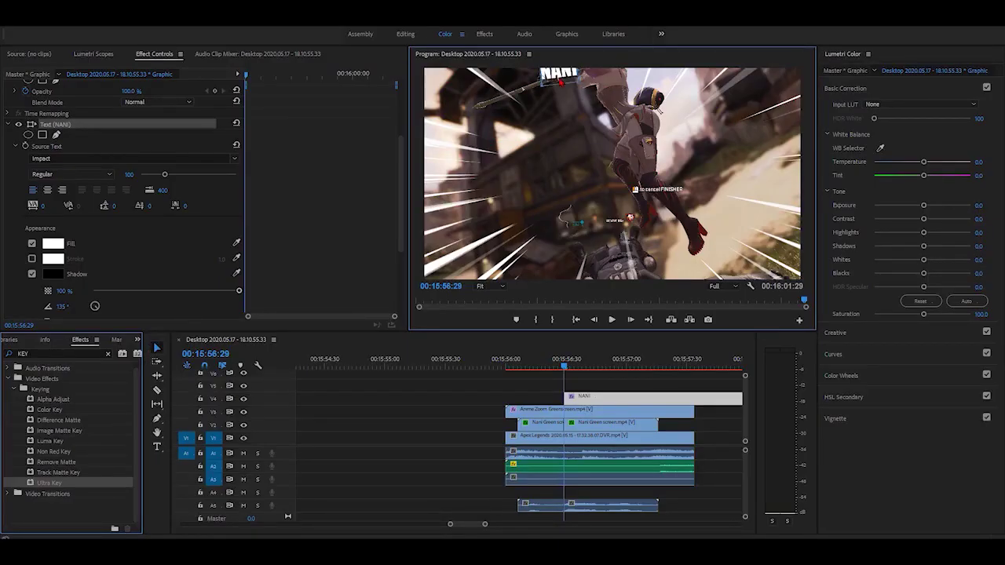
Start position, scale and rotation keyframes for the NANI text at 00:15:56:29, with position 596.3, 58.9, scale 100 and rotation -6.9°
scroll(300, 274, "down", 3)
left_click(32, 237)
left_click(33, 248)
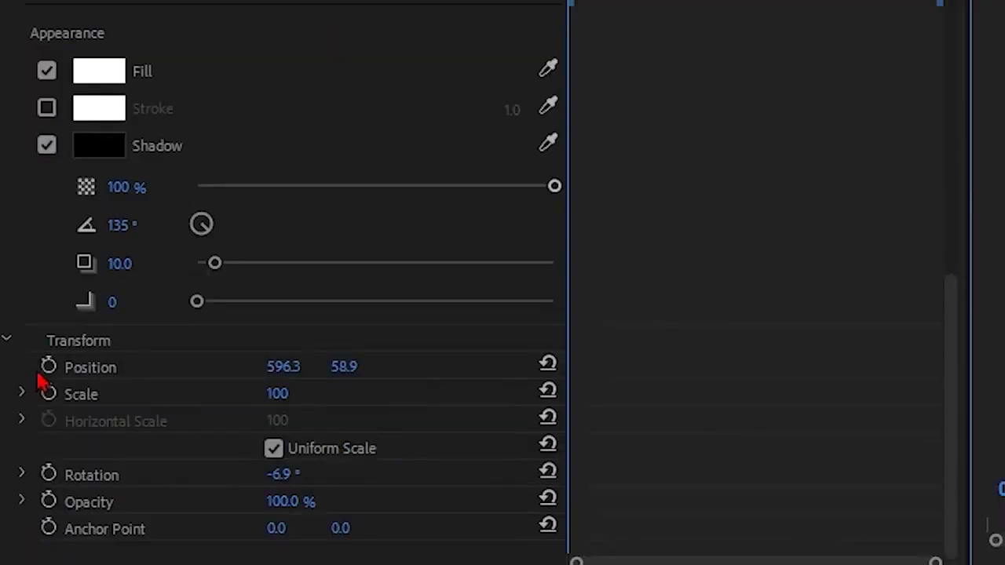
left_click(49, 474)
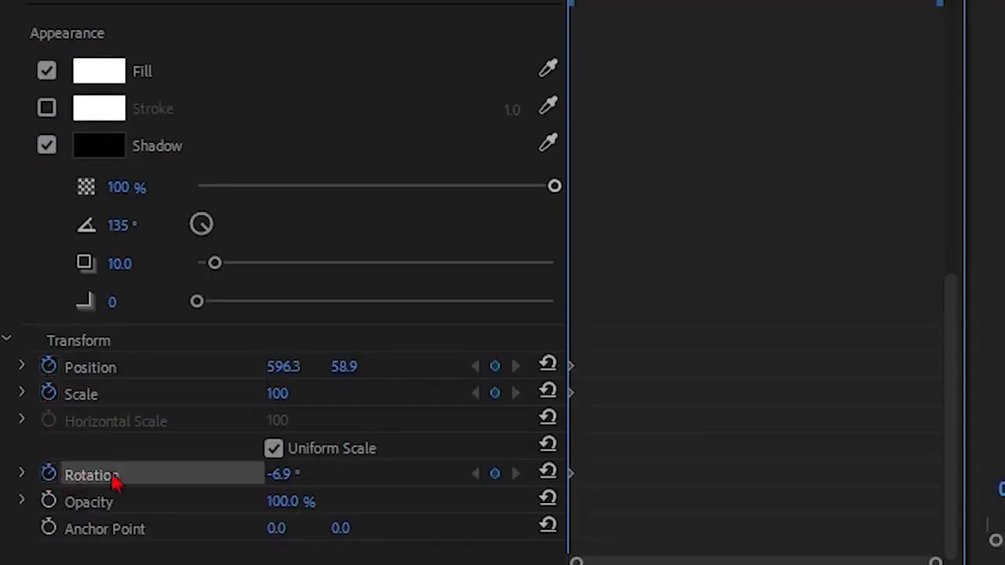
Keyframe the NANI text at 00:15:56:31 with position 596.3, 132.9, scale 148 and rotation -18.9°
left_click(632, 326)
left_click_drag(344, 366, 565, 366)
left_click_drag(278, 394, 315, 394)
left_click_drag(281, 474, 258, 475)
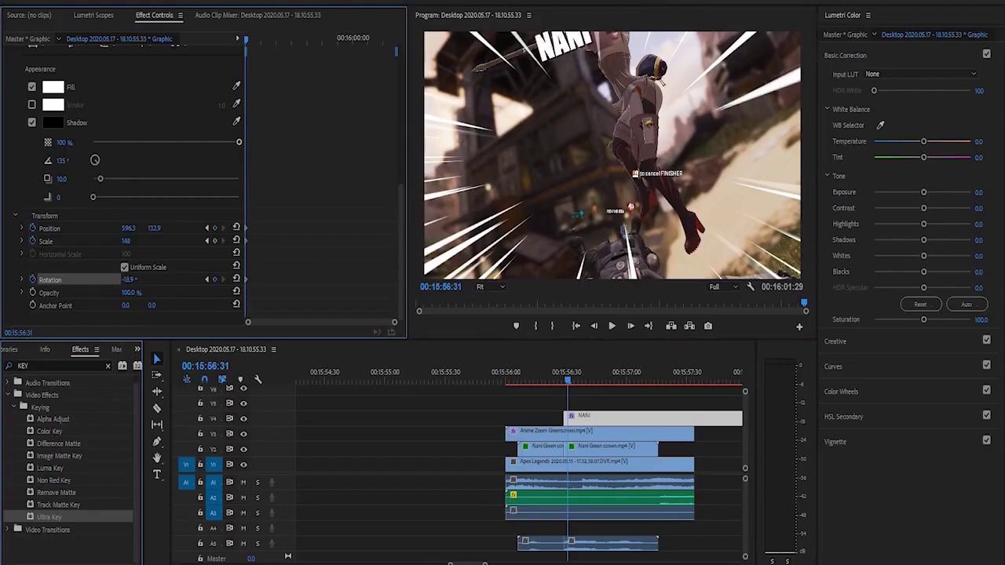
Continue the NANI text animation to 00:15:56:35, keyframing position 663.3, 295.9, scale 167 and rotation -34.9°
left_click_drag(343, 367, 400, 367)
left_click(632, 326)
left_click(631, 327)
left_click(631, 327)
left_click(632, 327)
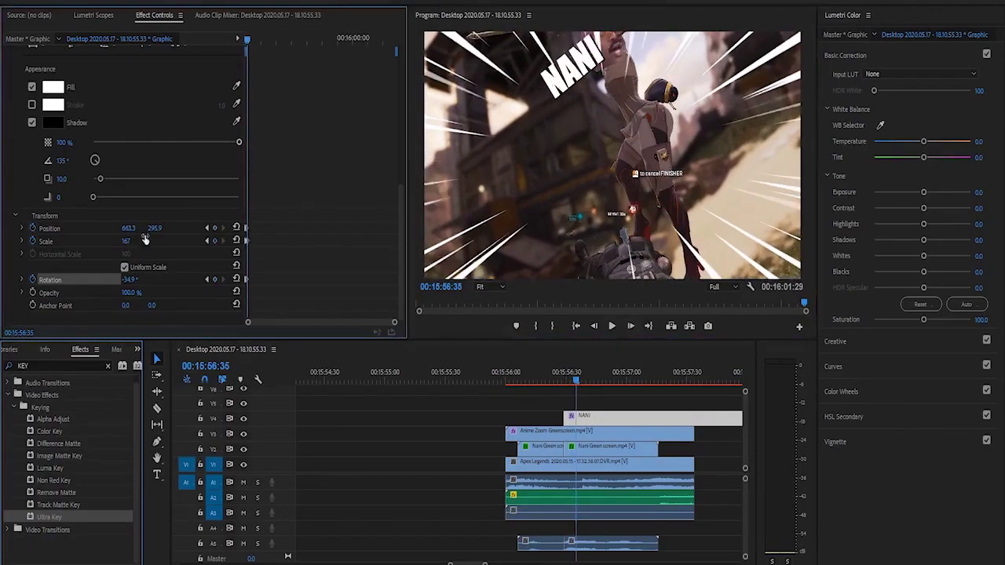
Keyframe the NANI text at 553.3, 538.9 with rotation -40.9° on 00:15:56:39, and at 762.3, 773.9 with scale 174 and rotation -60.9° by 00:15:56:41
key("Right")
key("Right")
key("Right")
key("Right")
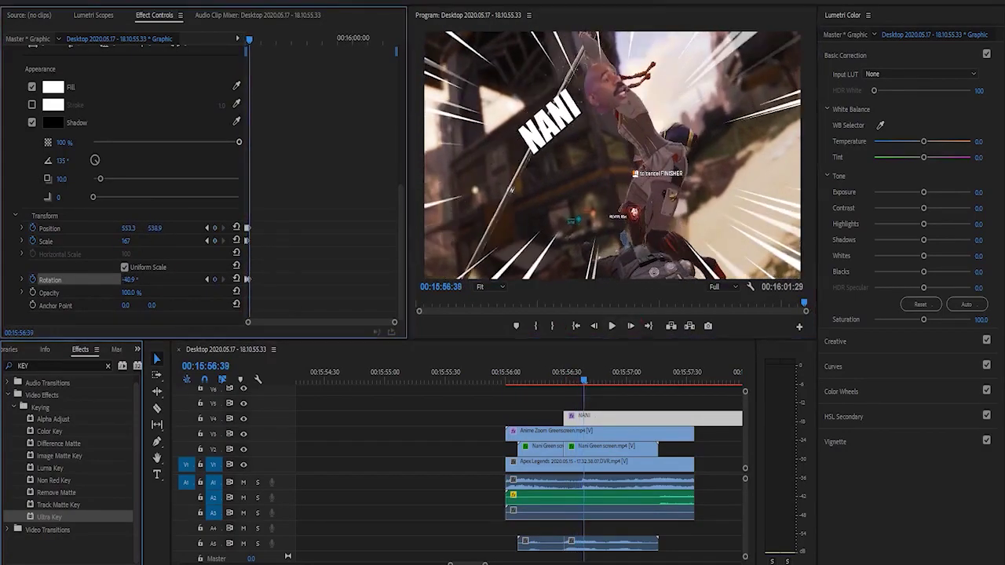
left_click(631, 327)
left_click(632, 327)
left_click(631, 327)
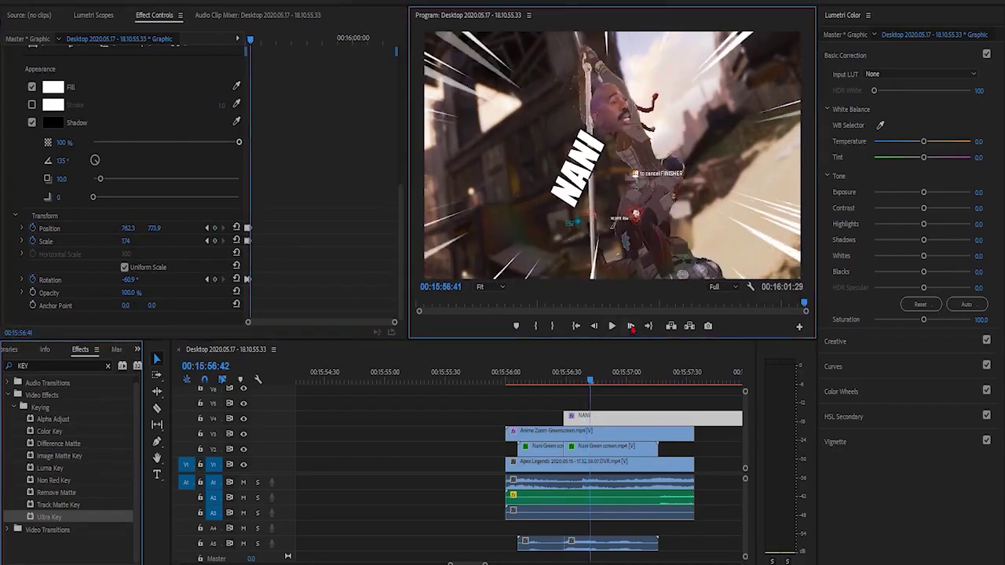
Keep keyframing the NANI text's position and rotation from 00:15:56:42 onward, every few frames, to follow the character's movement
left_click(631, 326)
left_click_drag(131, 279, 121, 279)
left_click_drag(150, 228, 160, 229)
left_click(631, 326)
left_click(631, 327)
left_click(631, 327)
left_click_drag(131, 279, 155, 280)
left_click_drag(128, 228, 16, 229)
left_click(630, 326)
left_click(631, 326)
left_click(631, 327)
left_click(631, 327)
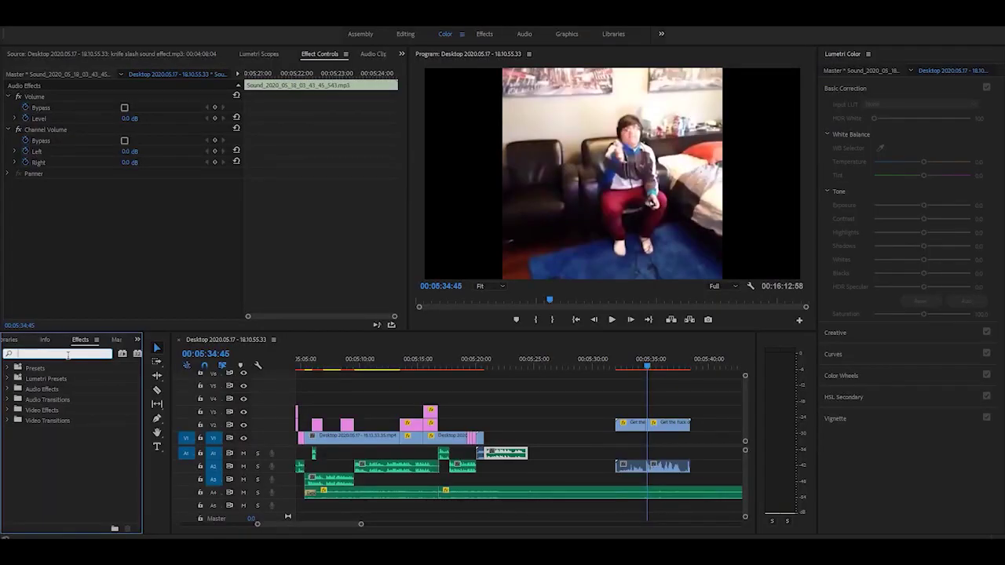
Find the Distortion audio effect and apply it to the second segment of the couch clip starting near 00:05:34:45
type("distortion")
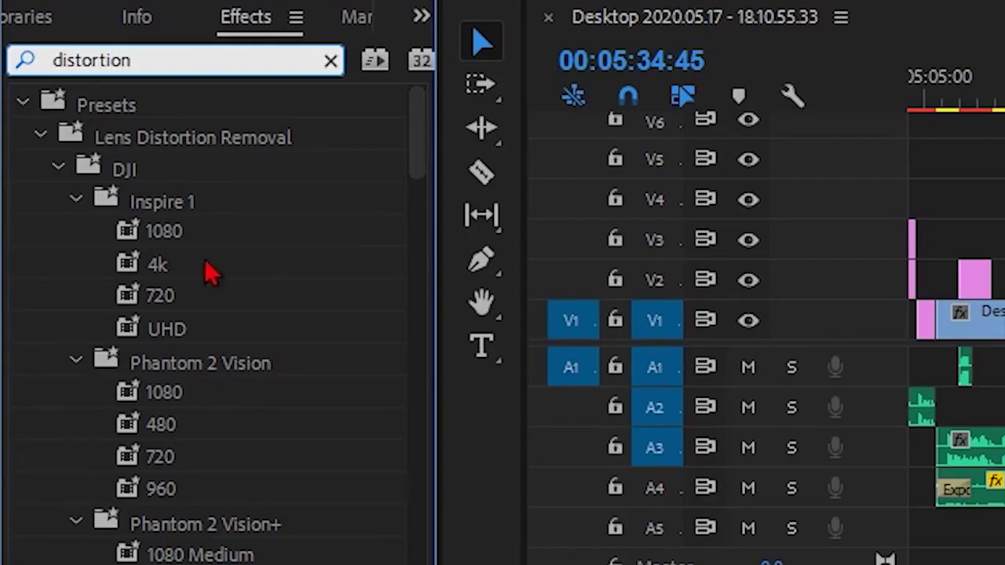
scroll(208, 314, "down", 5)
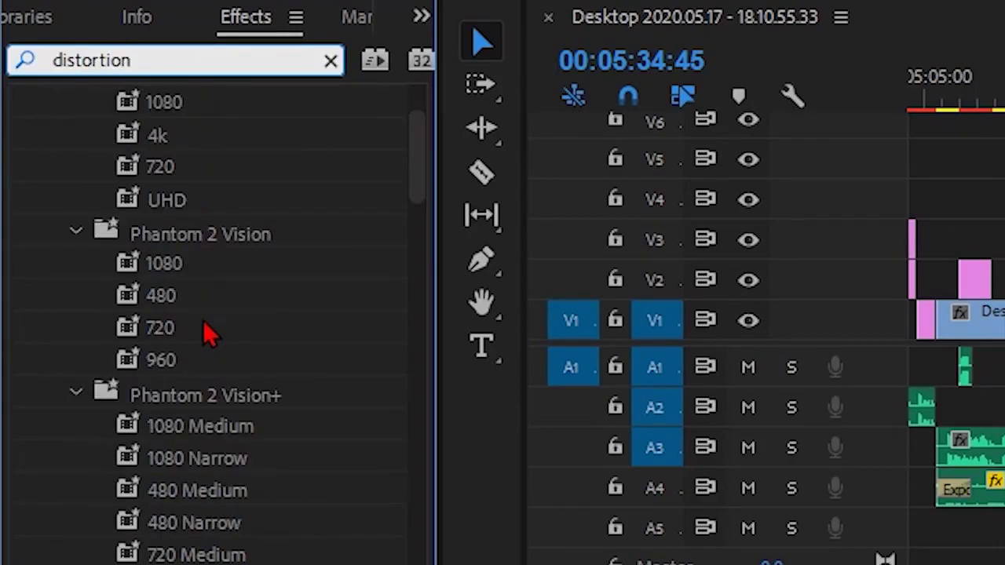
scroll(208, 334, "down", 10)
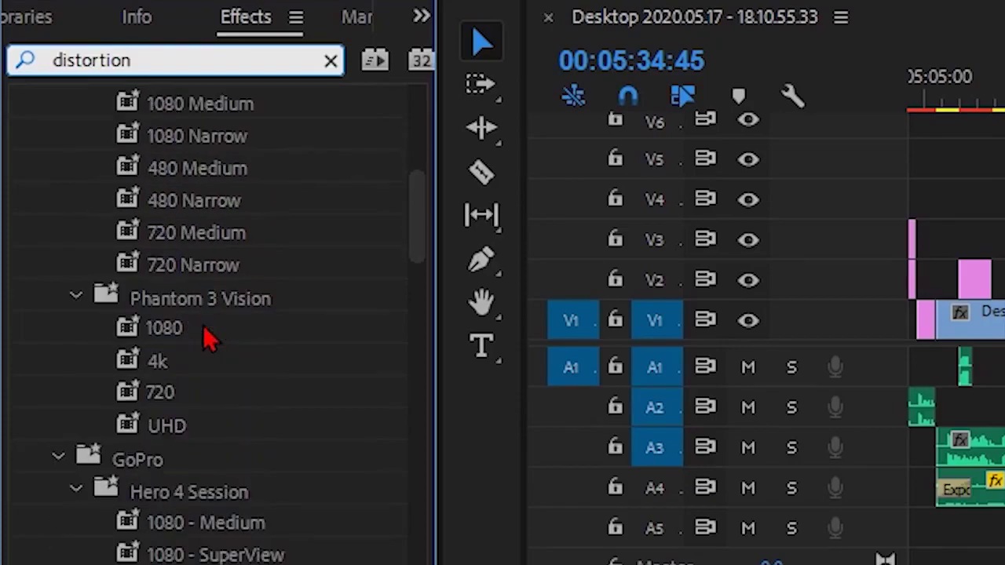
scroll(208, 336, "down", 10)
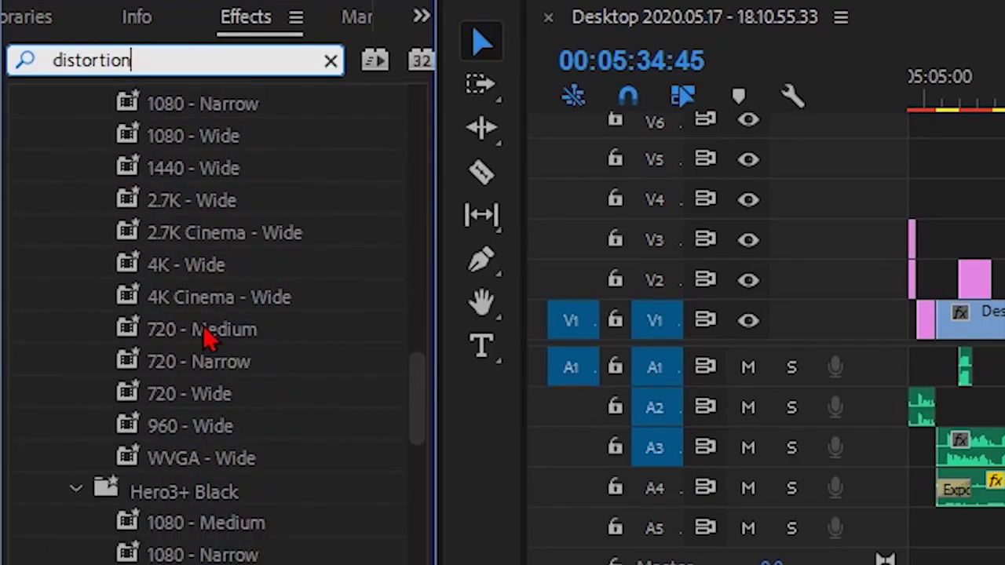
scroll(206, 334, "down", 6)
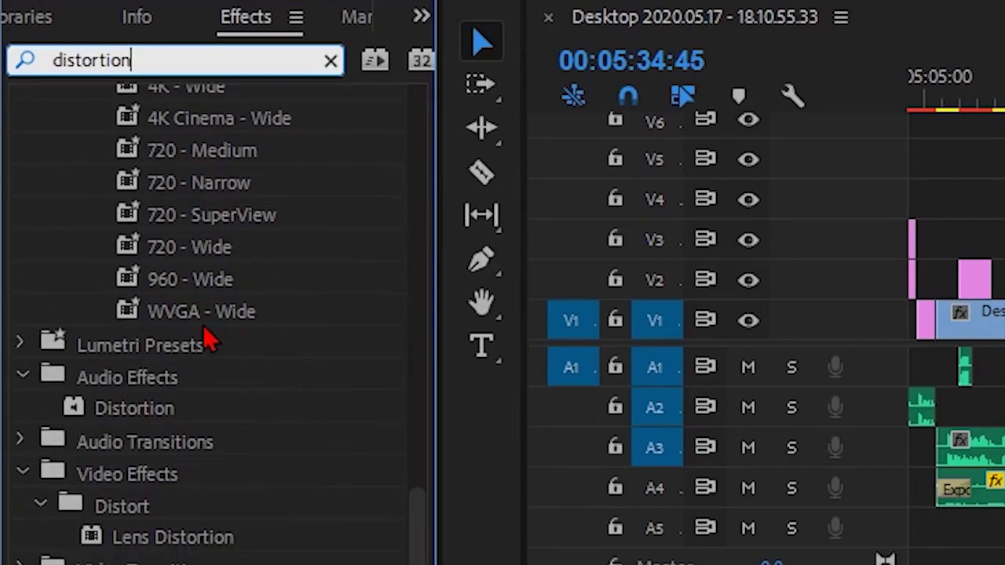
left_click(148, 417)
left_click(117, 379)
left_click(130, 416)
left_click_drag(137, 424, 696, 436)
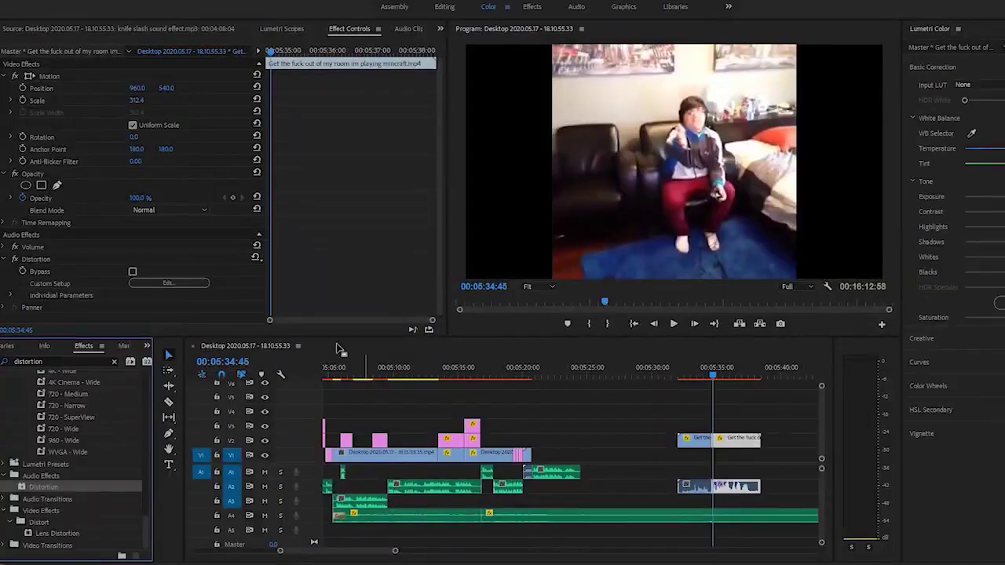
Bend the clip's positive distortion curve so that -48.8 dB maps to -13.3 dB, and close the effect editor
left_click(181, 284)
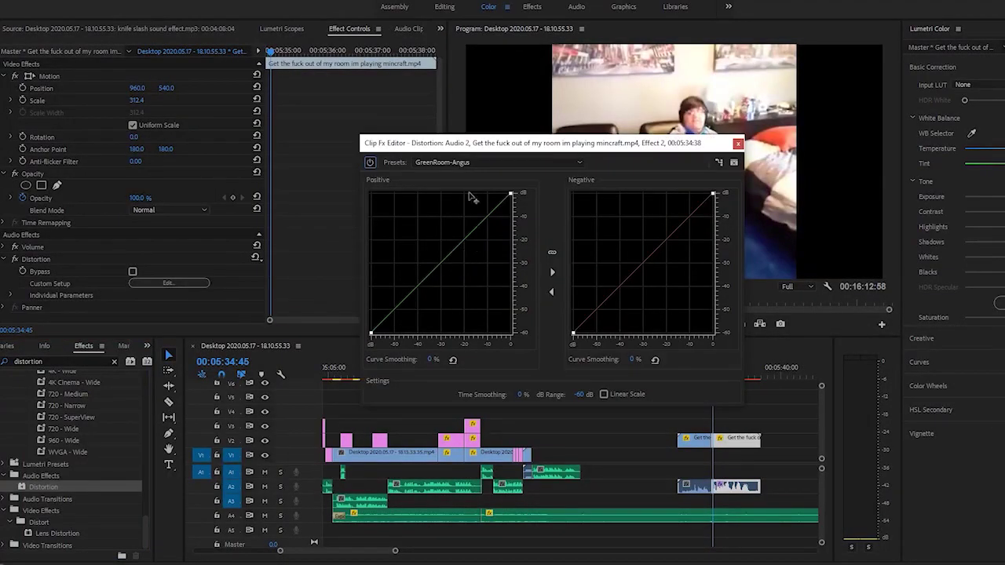
left_click_drag(437, 277, 397, 225)
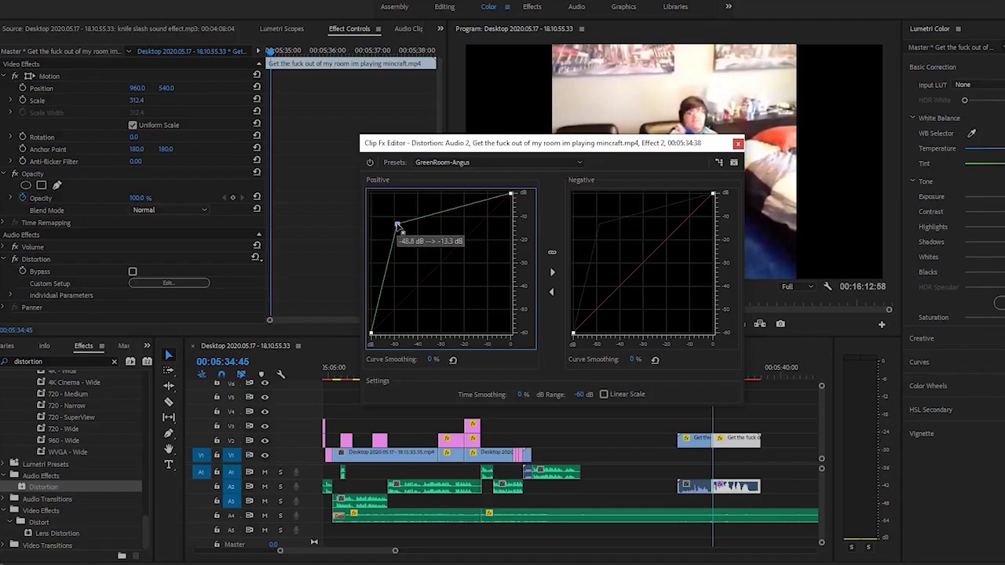
left_click(738, 144)
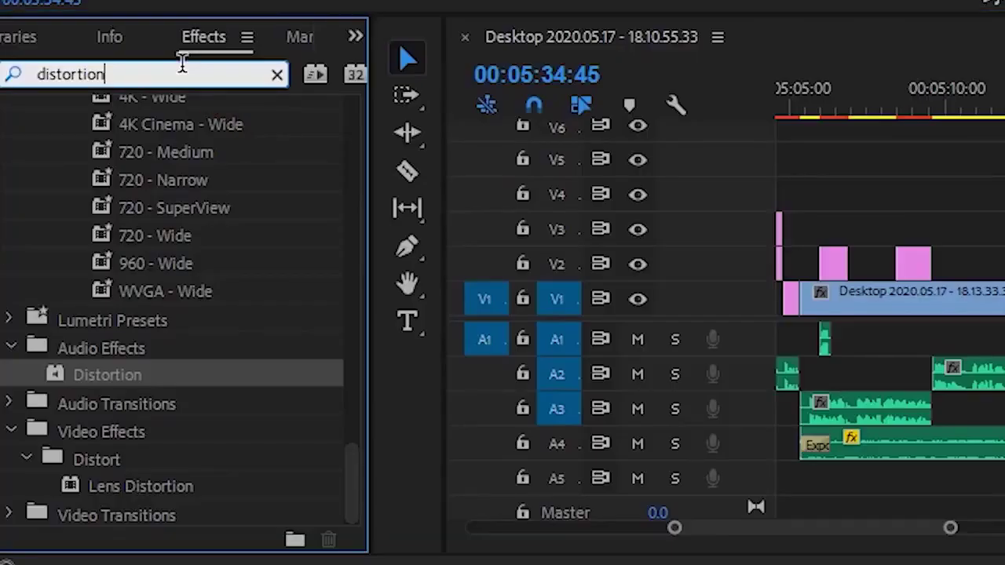
Apply the Sharpen video effect to the second segment of the couch clip and raise its Sharpen Amount to about 1,510
double_click(75, 359)
key("BackSpace")
type("sharpen")
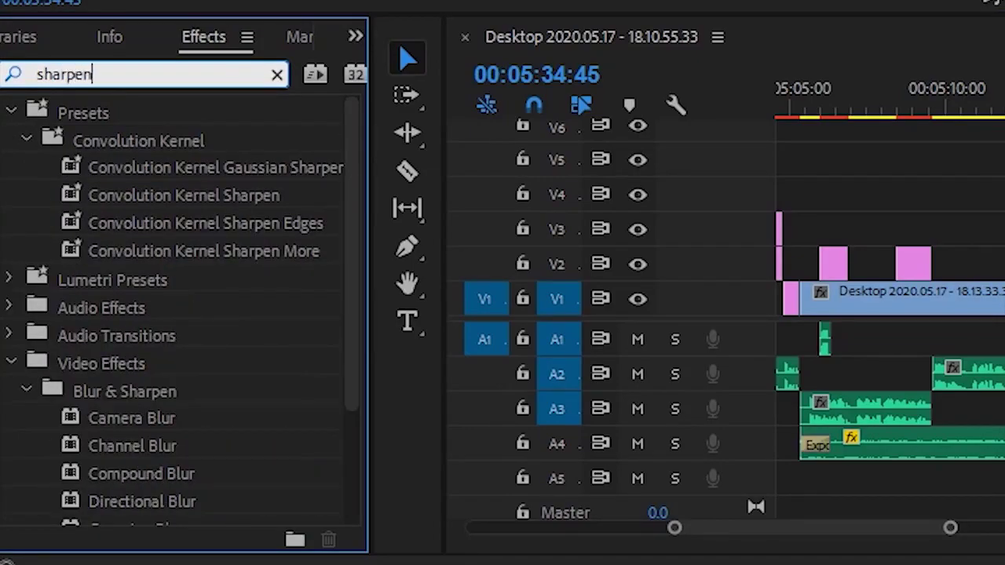
scroll(150, 322, "down", 3)
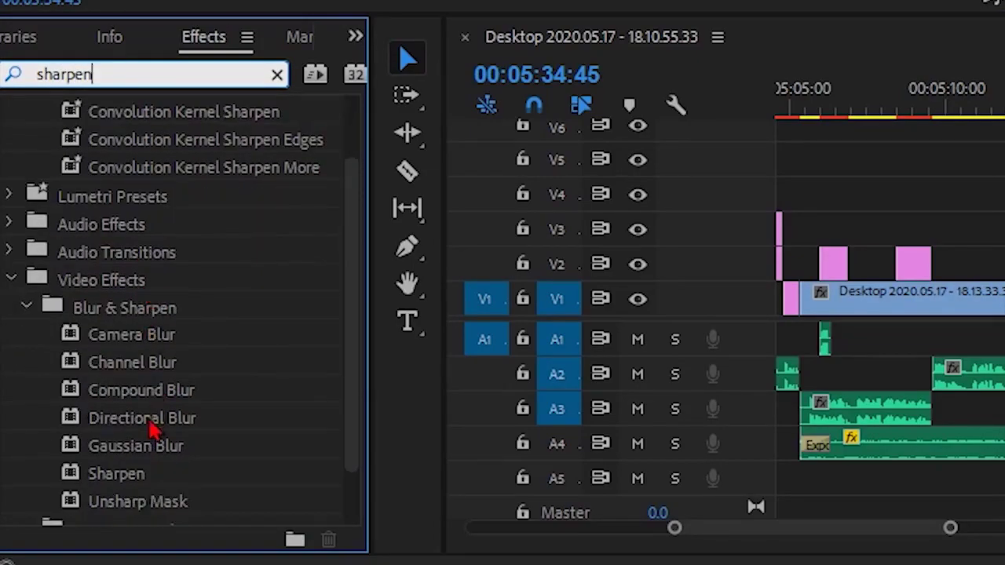
left_click(122, 479)
left_click(127, 312)
left_click_drag(130, 478, 580, 270)
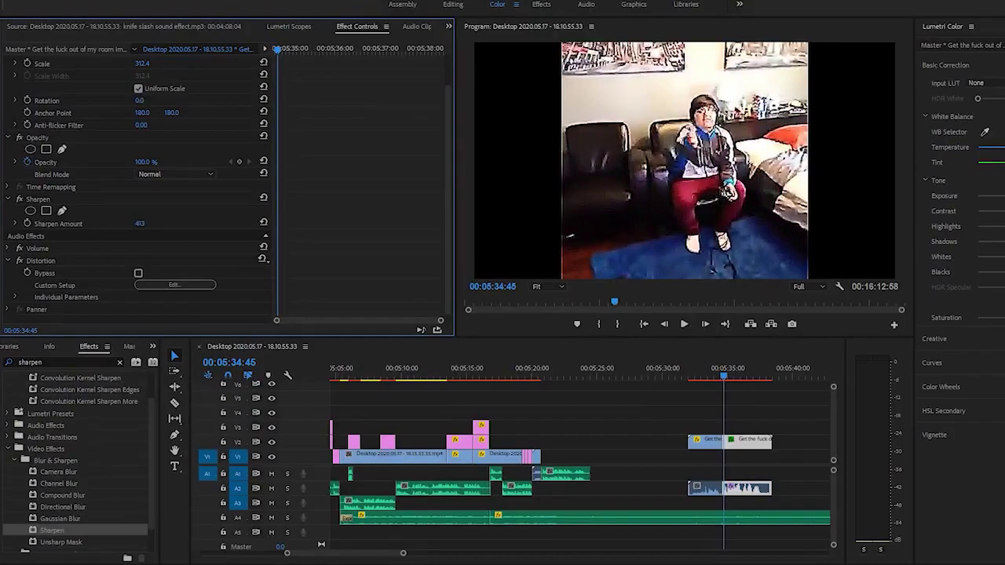
left_click_drag(140, 224, 930, 224)
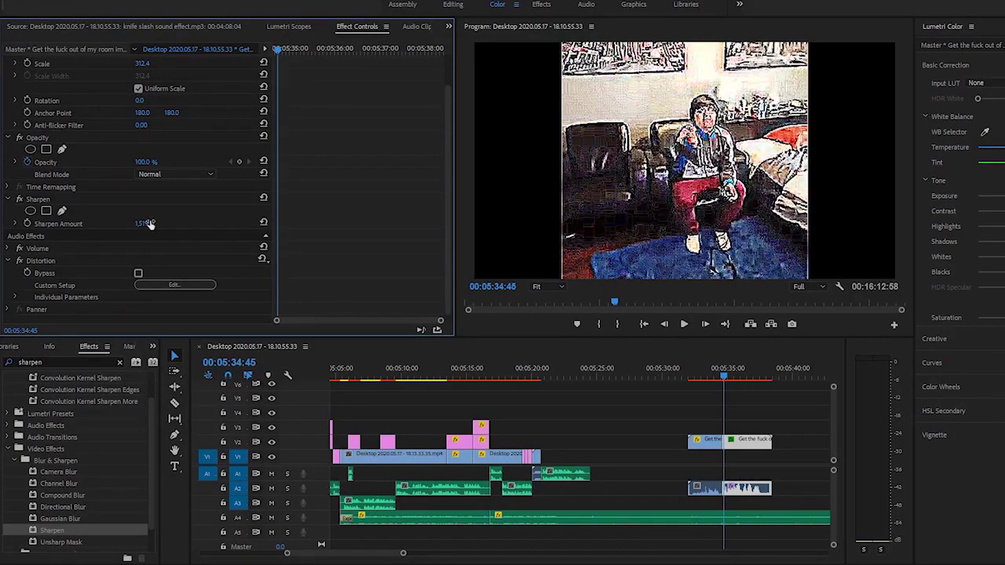